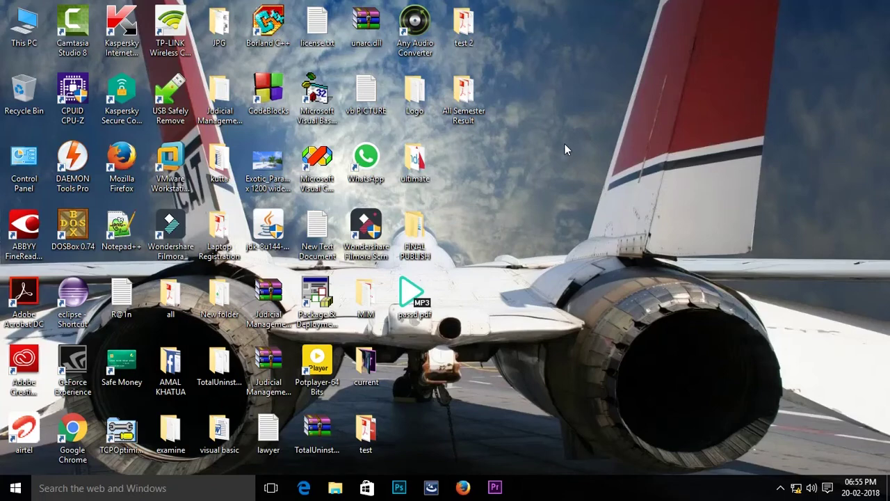
right_click(587, 146)
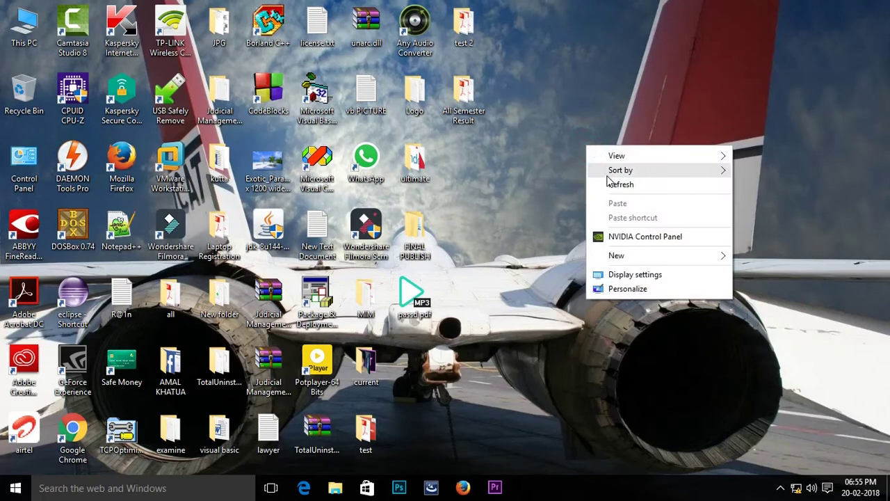
click(613, 186)
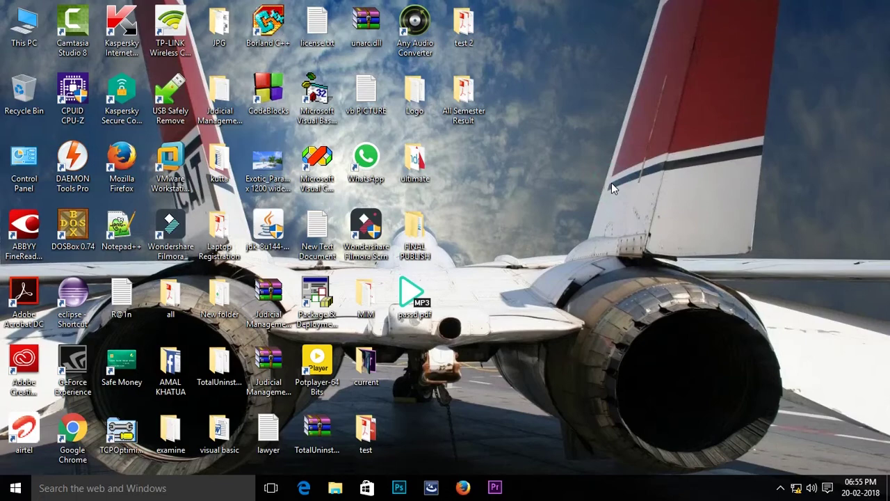
right_click(579, 151)
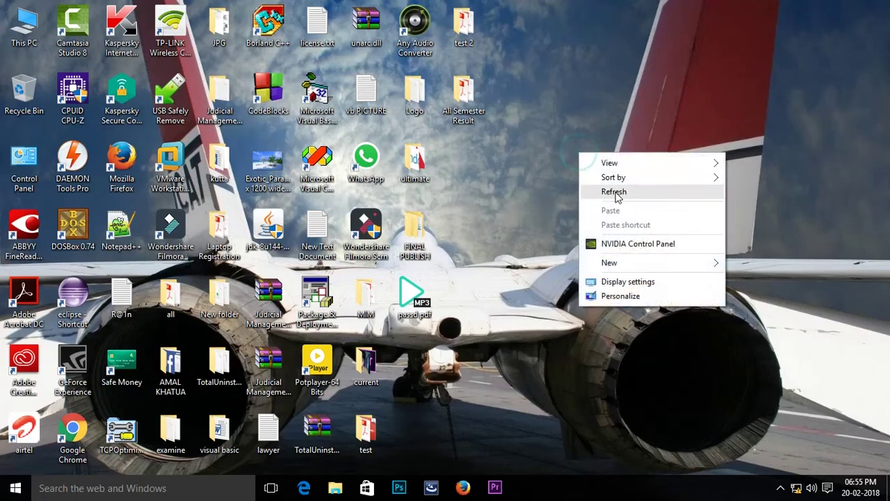
click(615, 192)
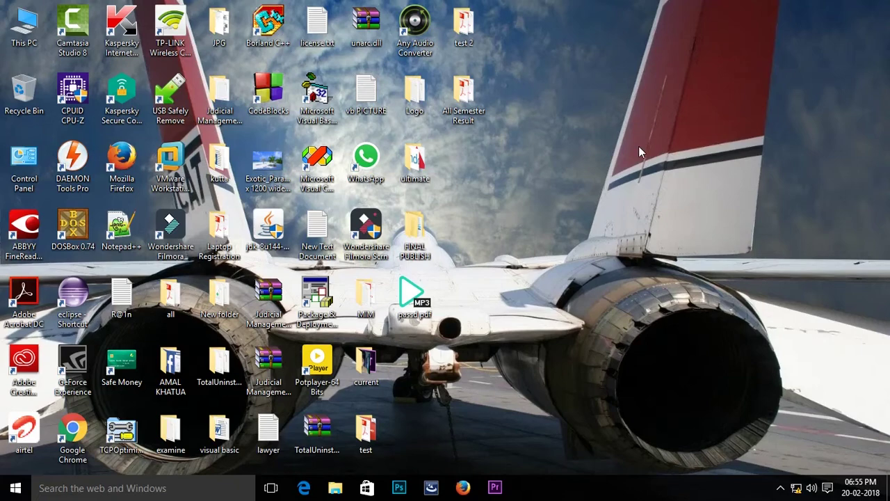
right_click(637, 136)
click(669, 179)
right_click(608, 184)
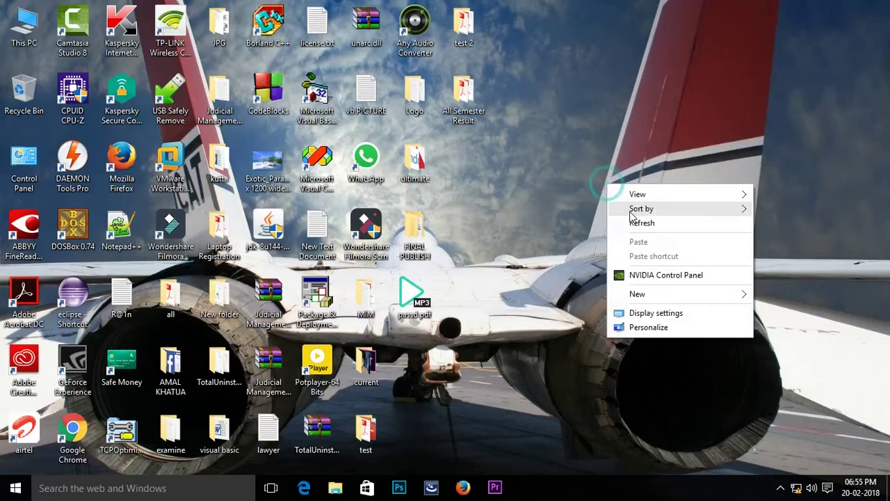
click(631, 221)
right_click(590, 180)
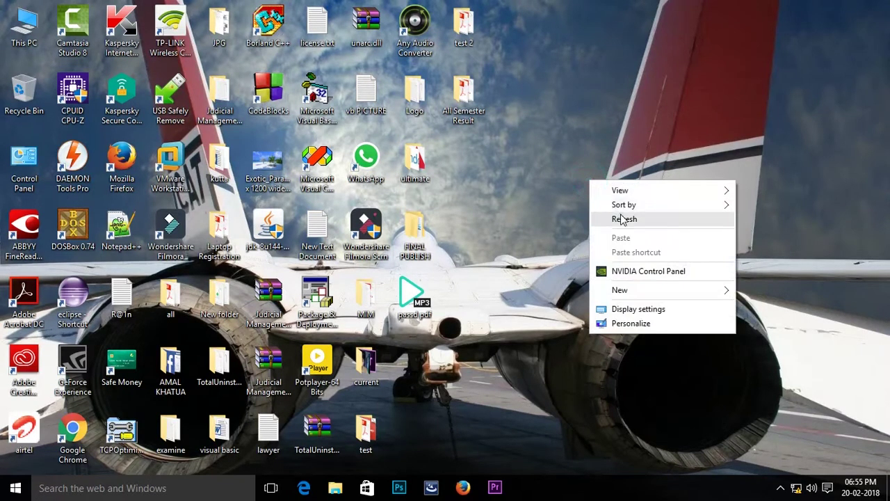
click(619, 218)
right_click(556, 188)
click(591, 227)
right_click(562, 195)
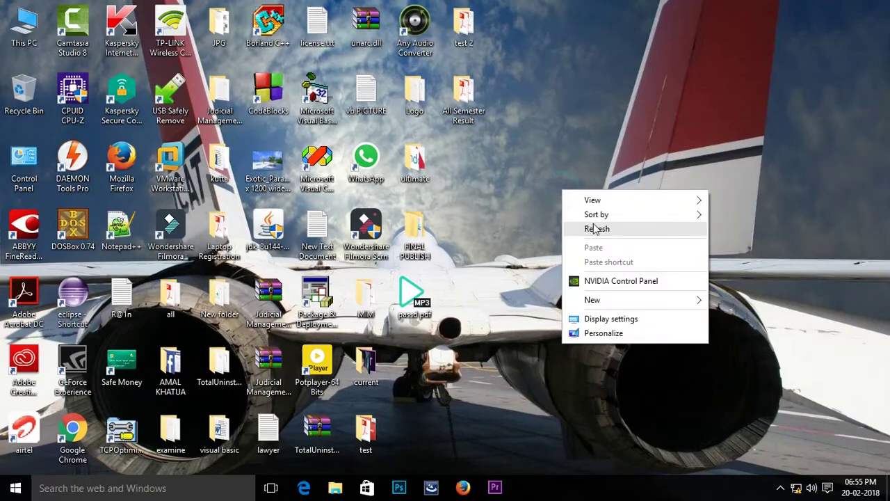
click(597, 228)
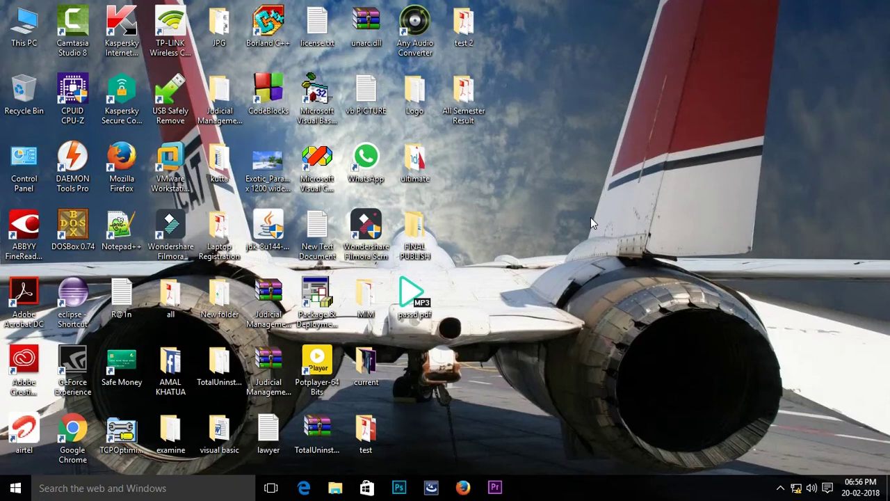
right_click(559, 143)
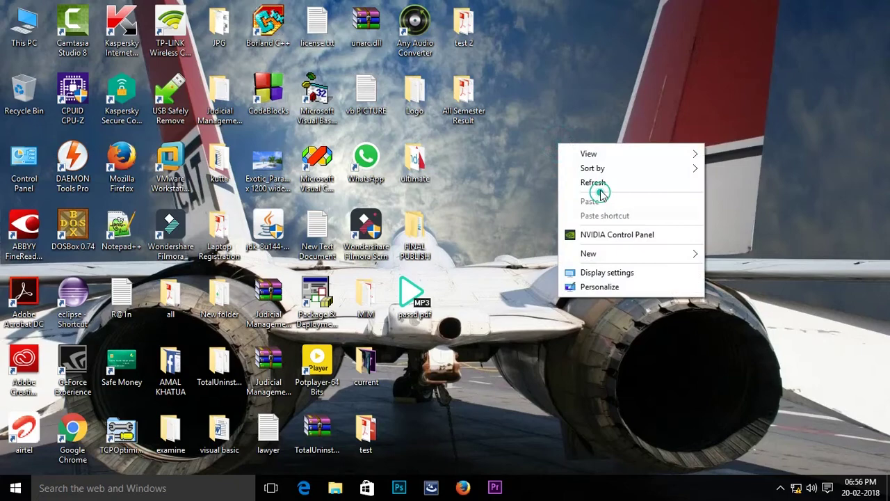
click(600, 188)
right_click(572, 177)
click(615, 219)
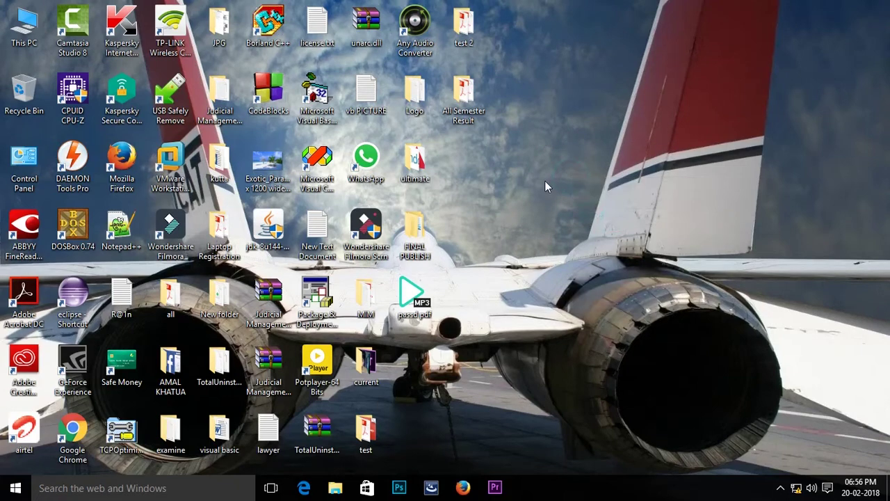
right_click(544, 180)
click(576, 223)
right_click(547, 195)
click(569, 235)
right_click(541, 183)
click(560, 221)
right_click(544, 187)
click(560, 221)
right_click(533, 181)
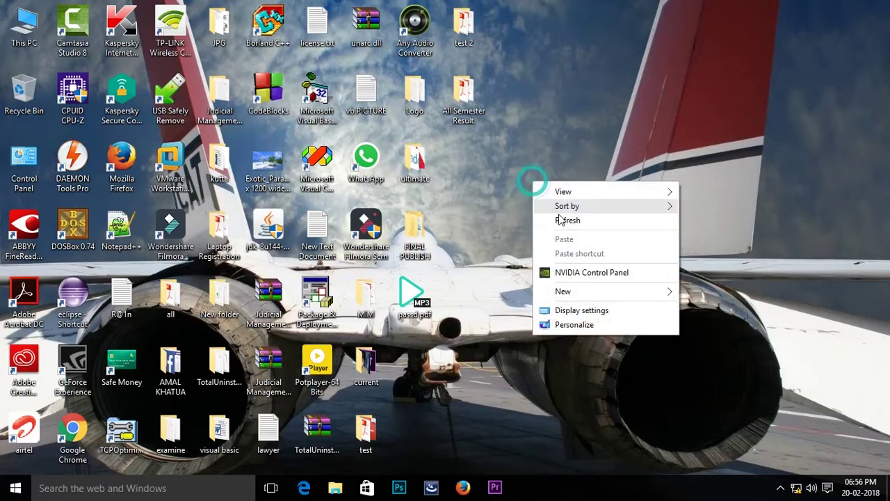
click(561, 220)
right_click(527, 177)
click(563, 222)
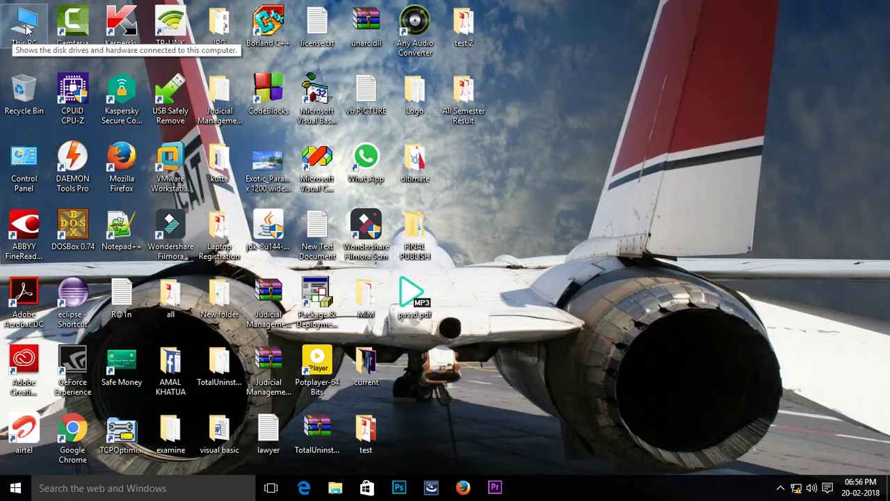
click(15, 488)
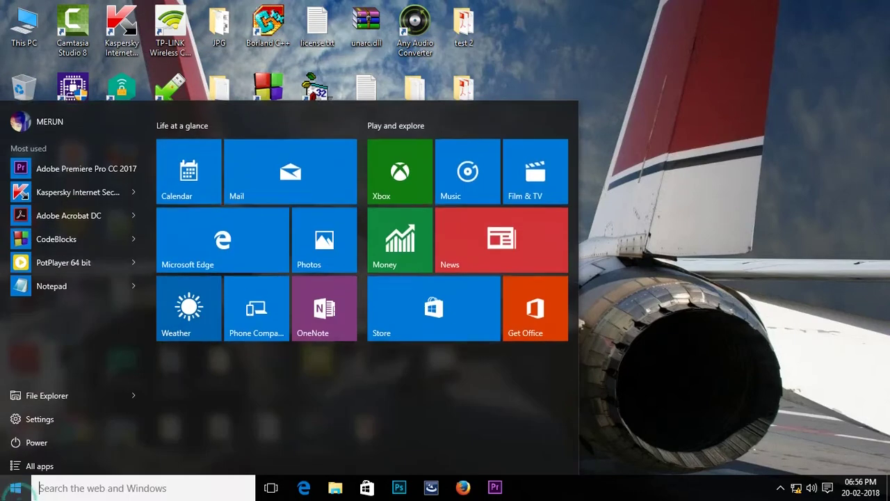
key(Escape)
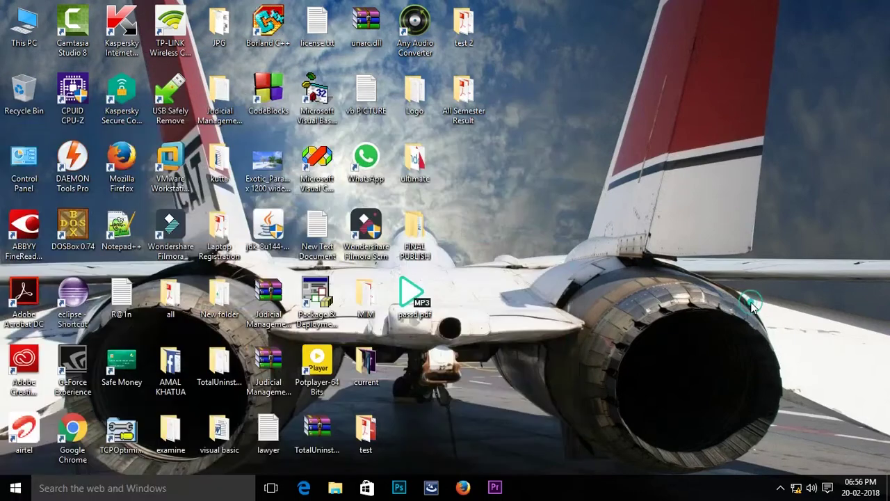
right_click(24, 43)
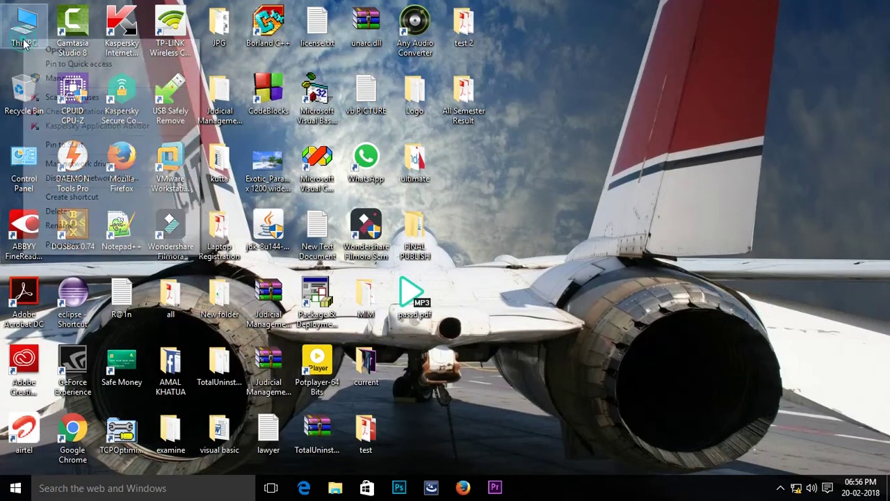
click(485, 225)
click(15, 490)
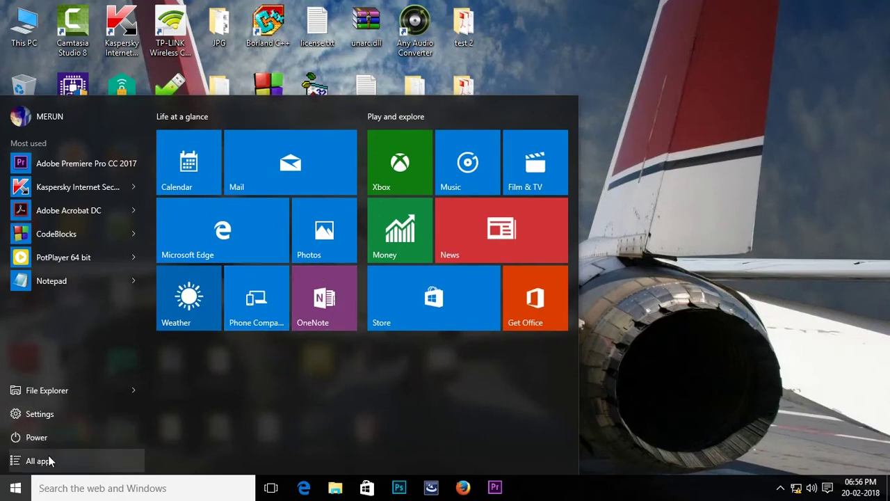
click(676, 380)
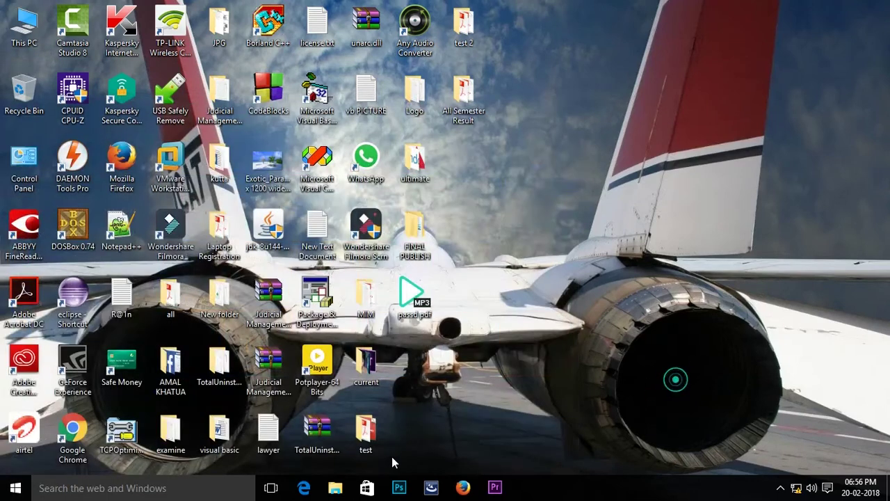
click(336, 488)
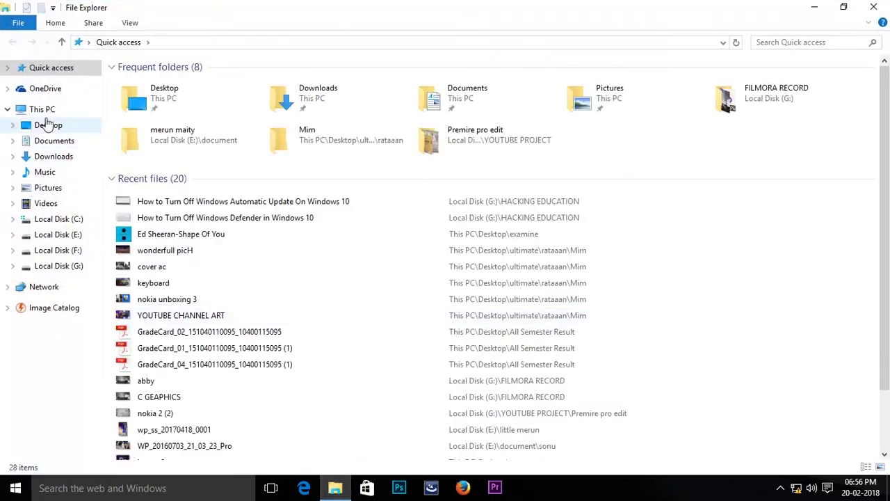
right_click(42, 110)
click(20, 411)
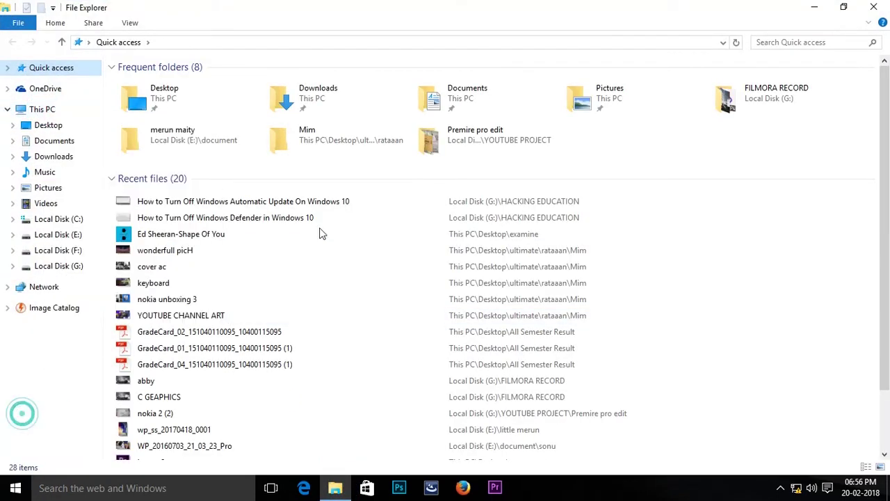
click(874, 7)
right_click(702, 123)
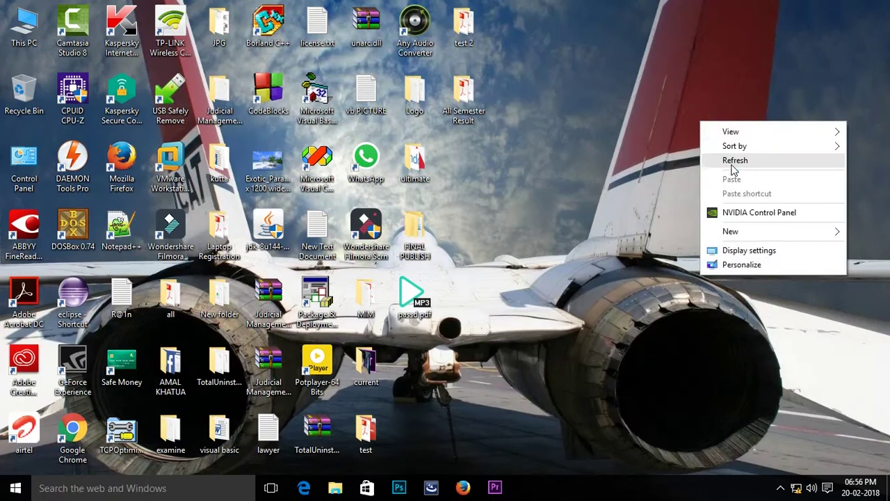
click(735, 160)
Open Computer Management for This PC and display the Services list under Services and Applications
right_click(15, 16)
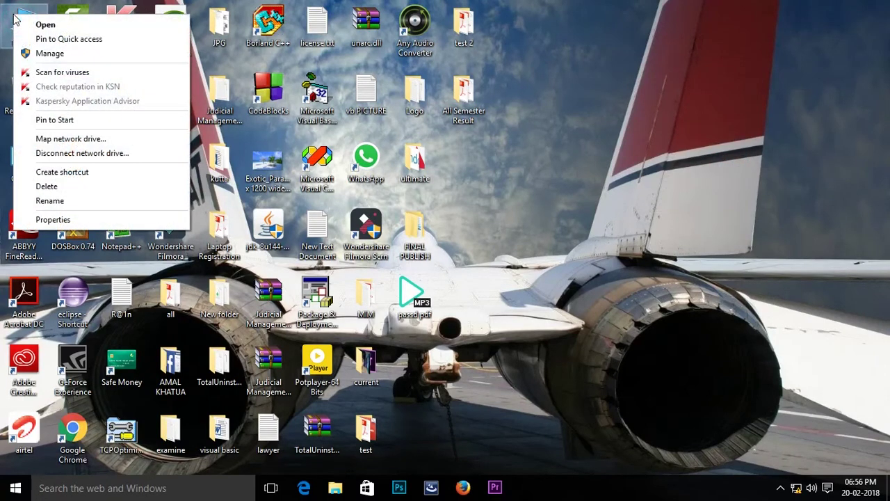
click(52, 54)
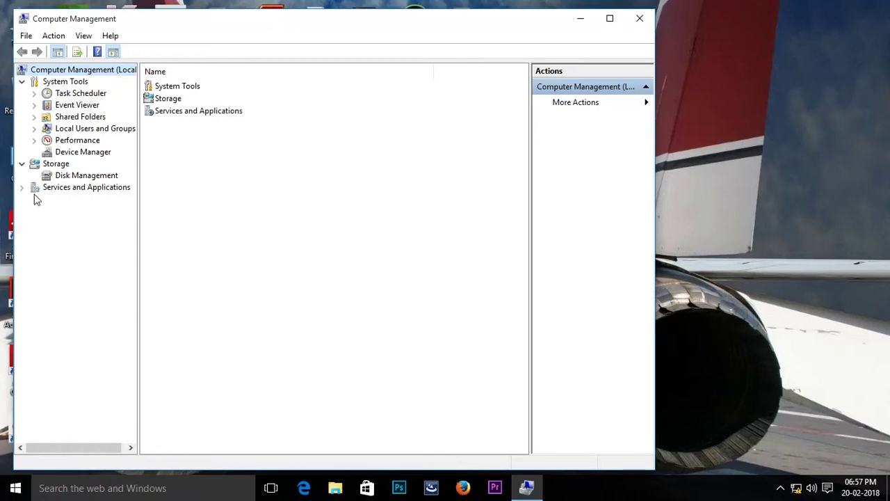
click(21, 188)
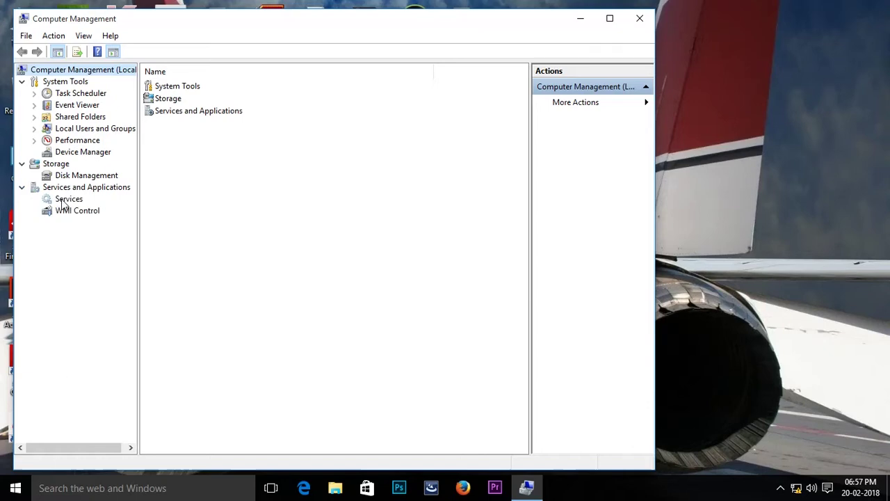
click(67, 200)
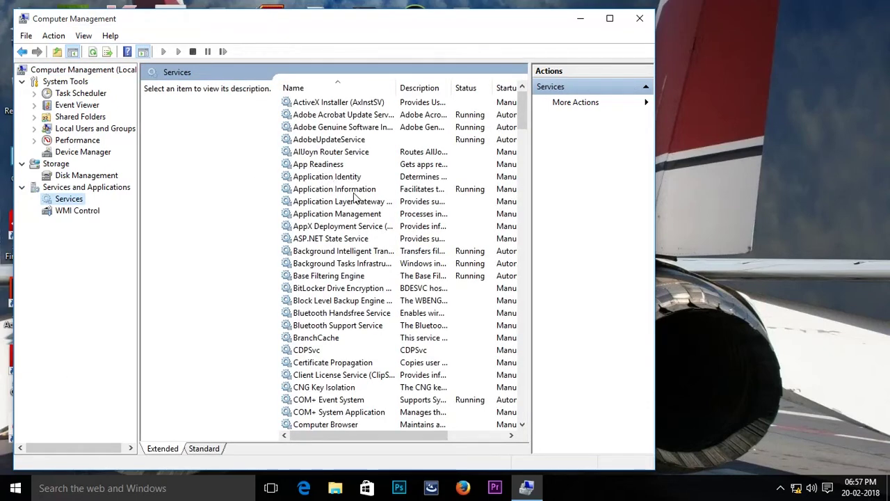
scroll(423, 226, down, 8)
scroll(407, 303, up, 8)
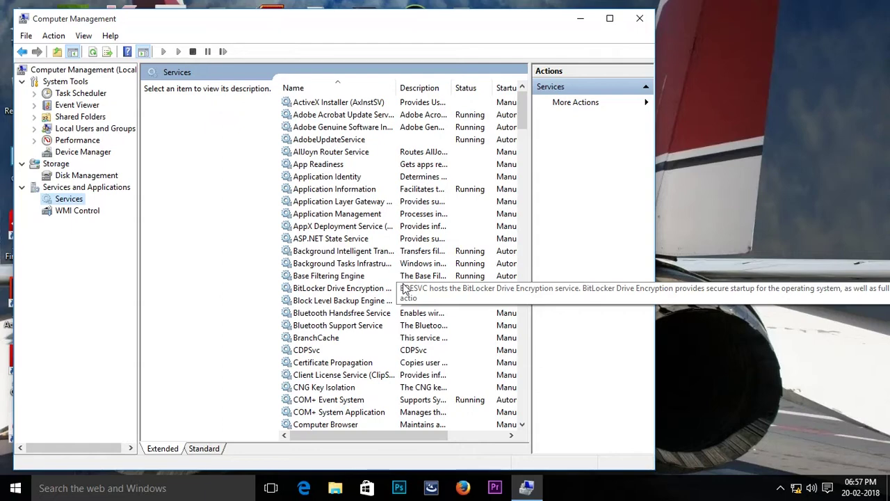
key(Down)
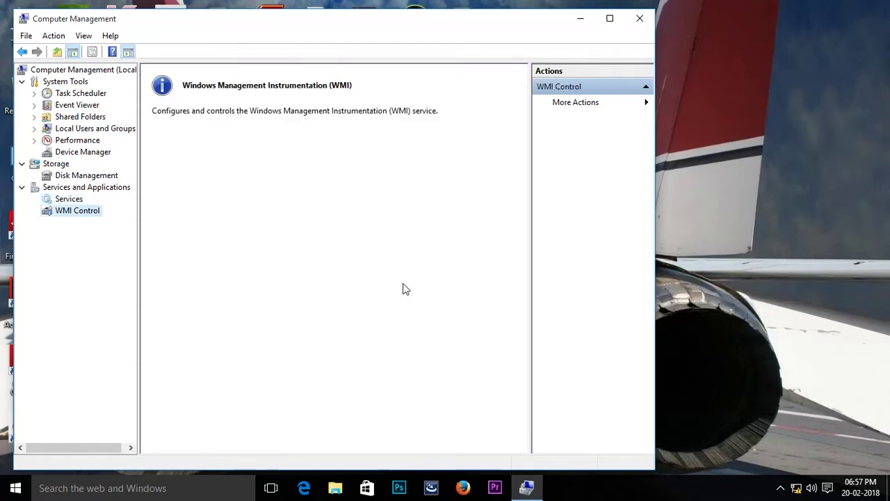
click(74, 200)
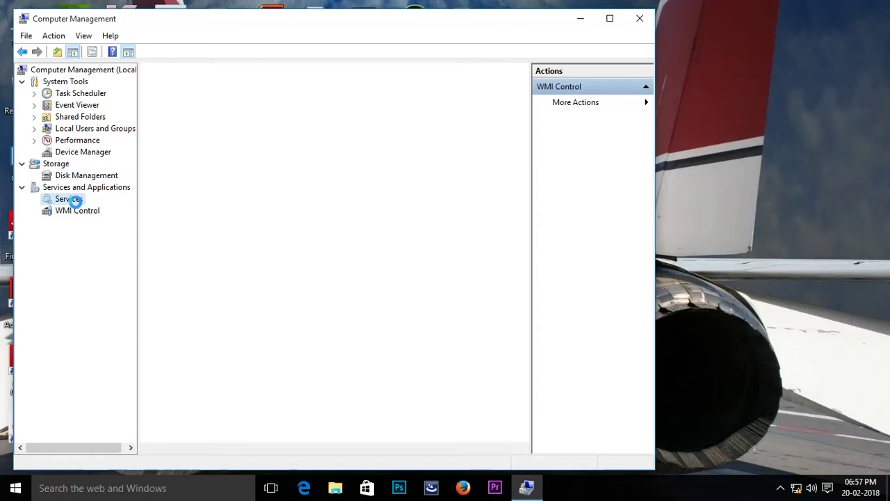
key(Down)
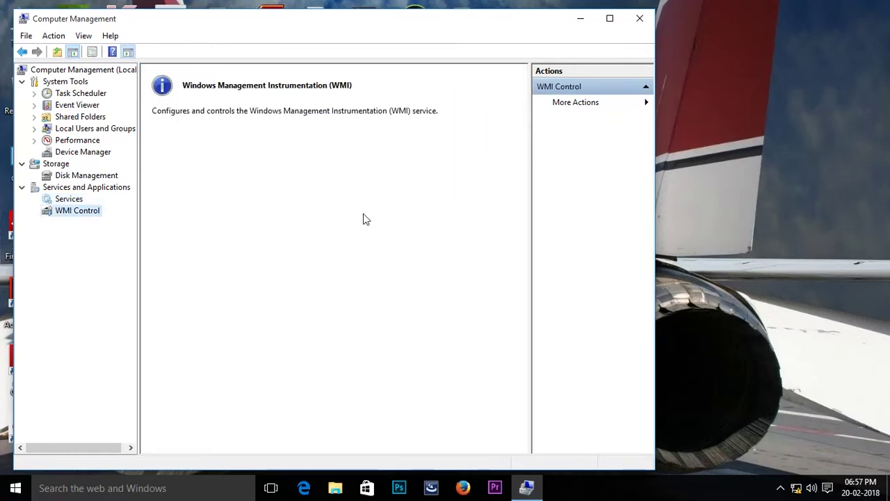
click(73, 201)
Find the Windows Update service in the services list and open its properties
click(417, 175)
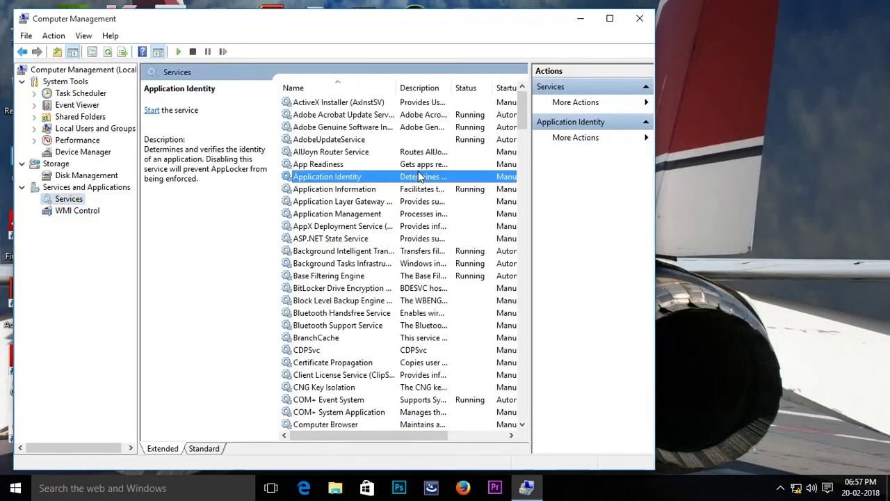
key(w)
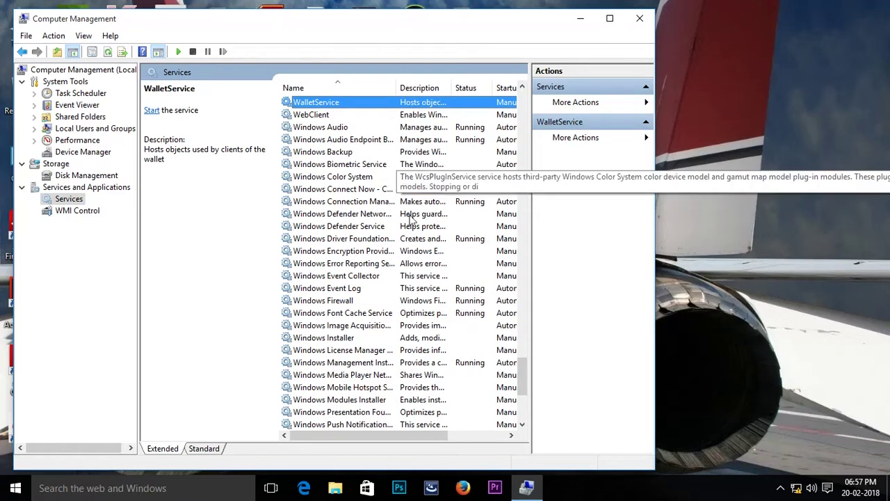
scroll(367, 251, down, 4)
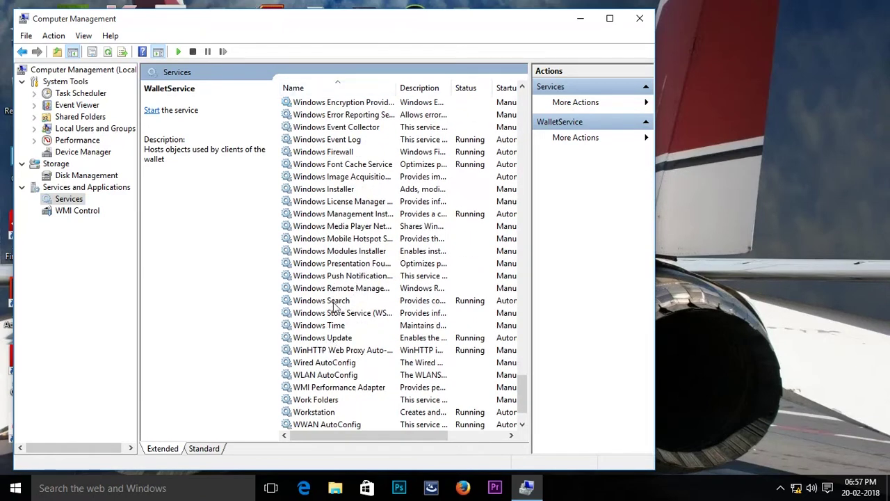
double_click(317, 340)
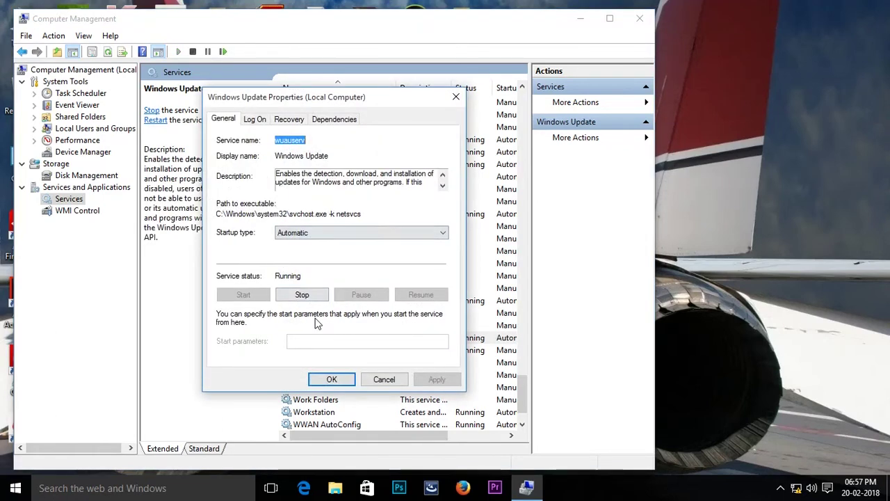
Set the Windows Update service's startup type to Disabled and stop the running service
click(402, 235)
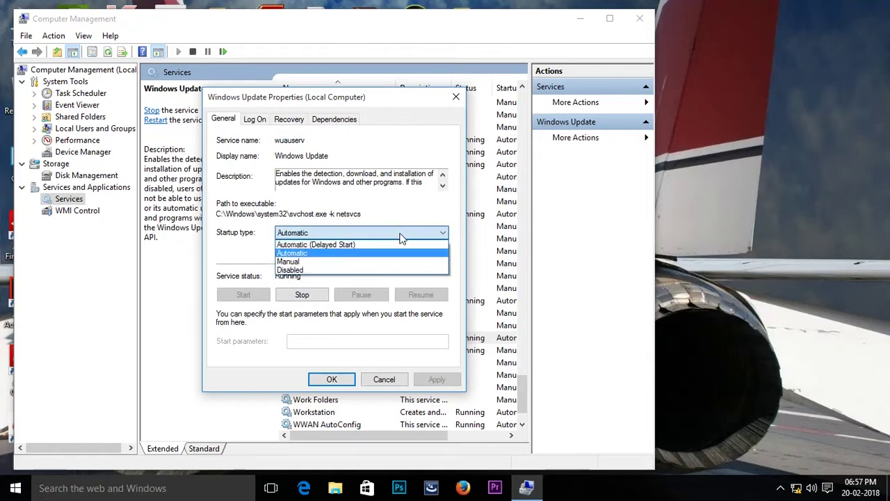
click(360, 269)
click(302, 294)
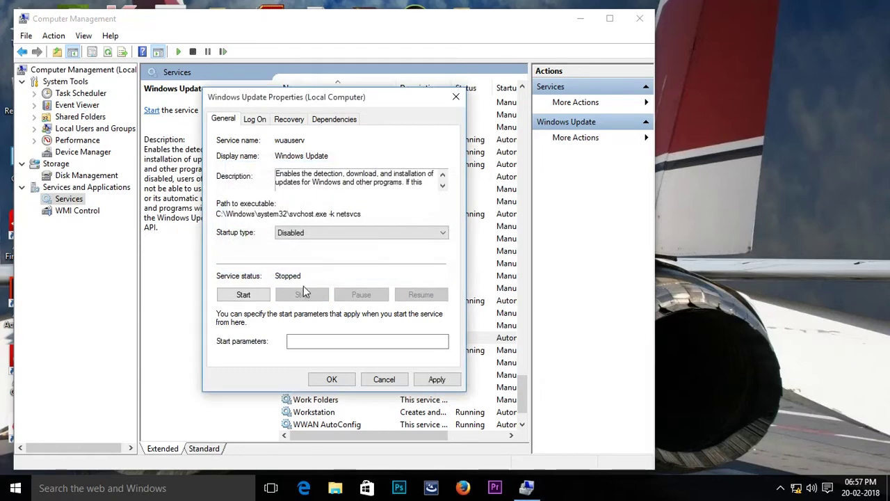
Apply the Disabled startup type to the Windows Update service, and close its properties and Computer Management
click(407, 232)
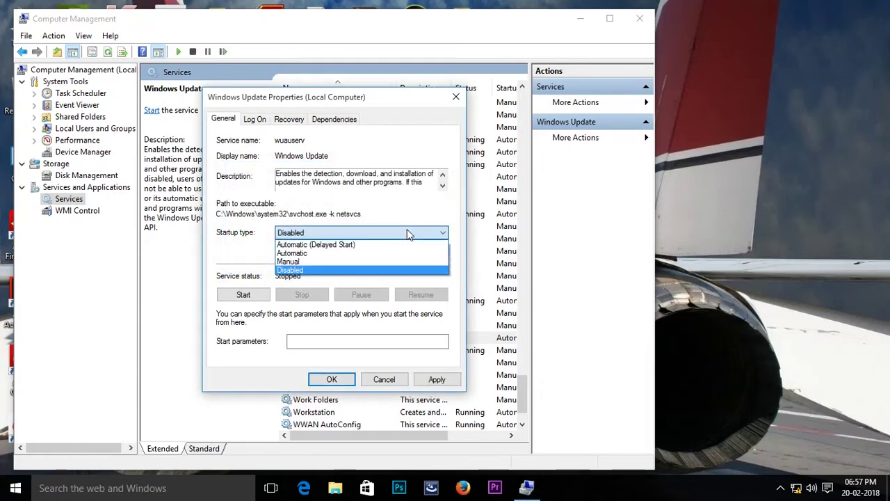
click(317, 270)
click(437, 380)
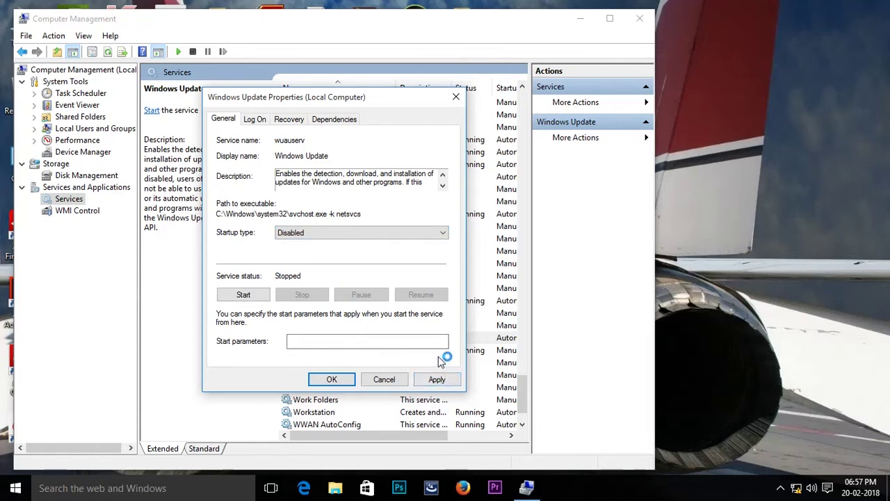
click(444, 378)
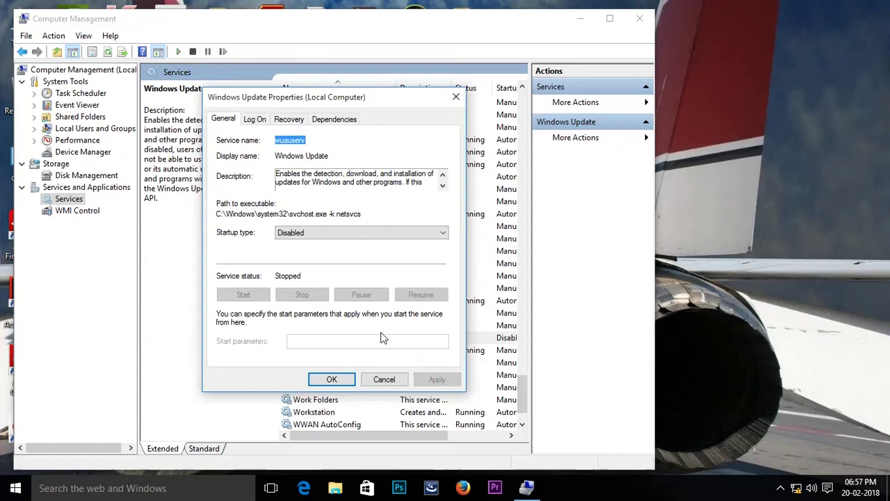
click(337, 380)
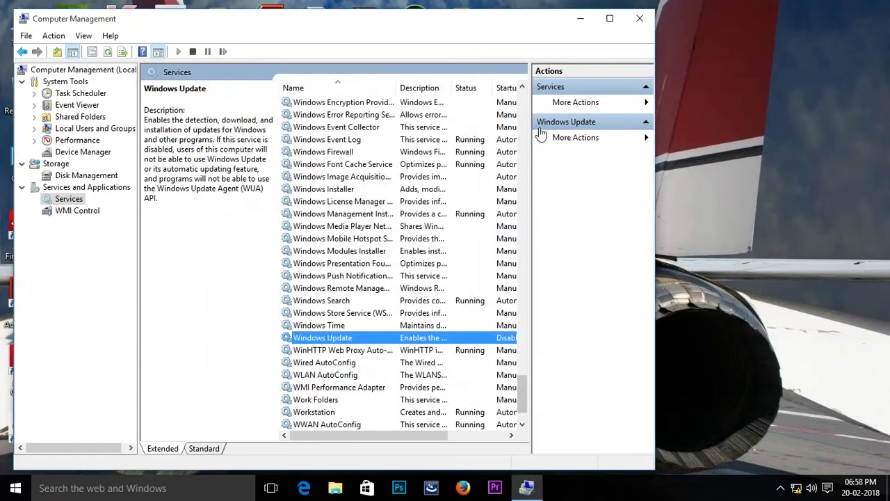
click(639, 19)
right_click(499, 175)
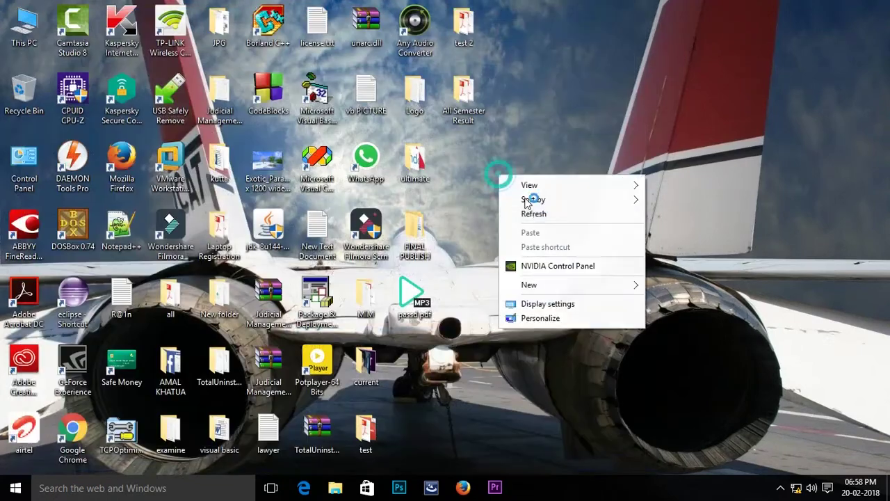
click(533, 212)
right_click(515, 183)
click(549, 217)
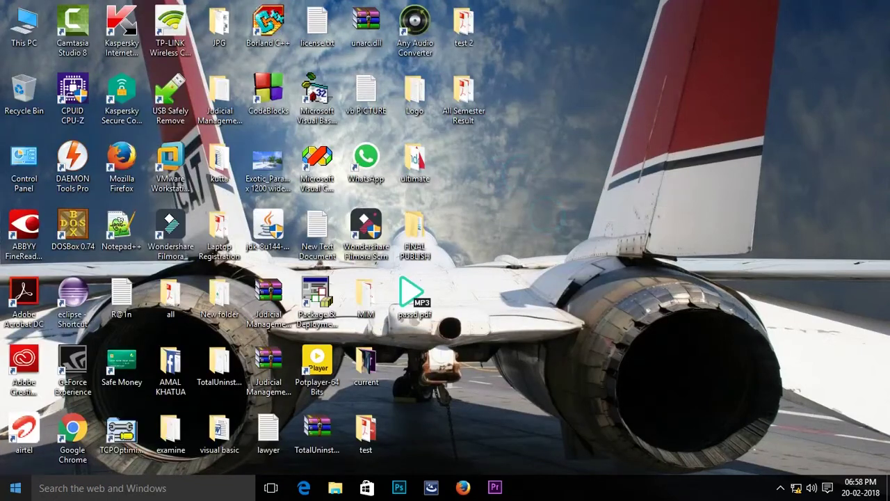
click(15, 488)
click(684, 278)
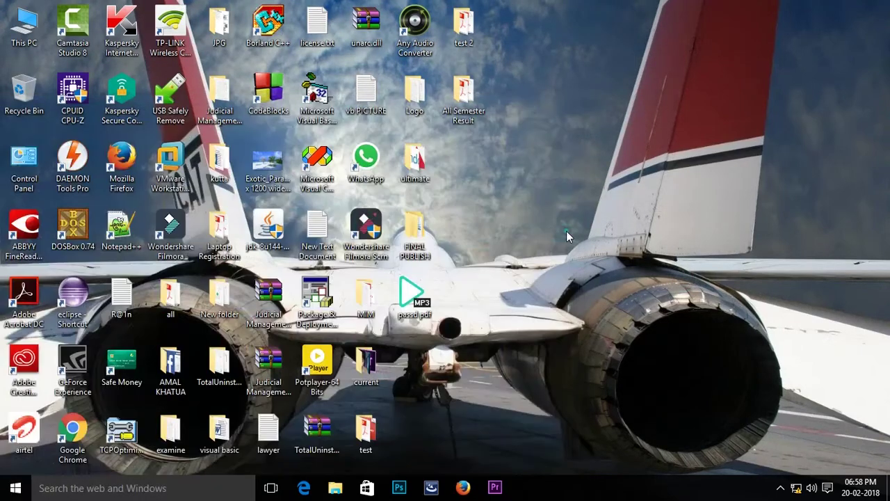
right_click(567, 231)
click(594, 269)
Review how updates are installed in the advanced options of Windows Update in Settings, and close Settings
click(14, 489)
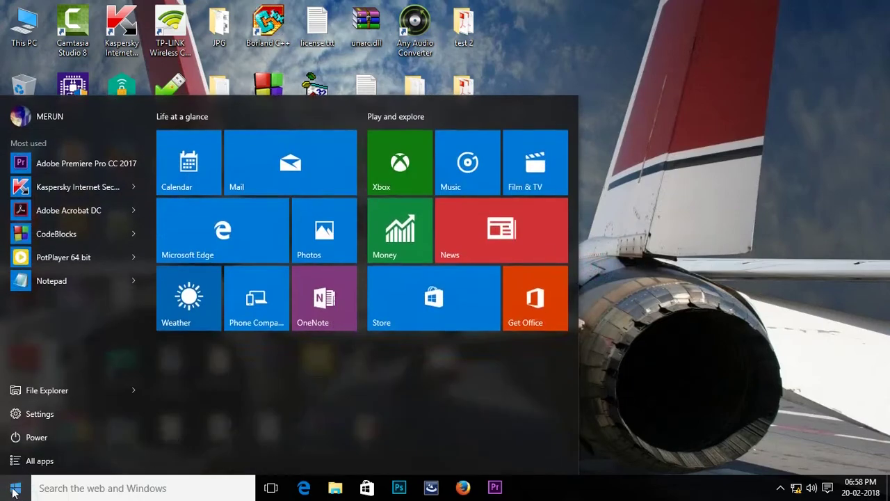
click(35, 414)
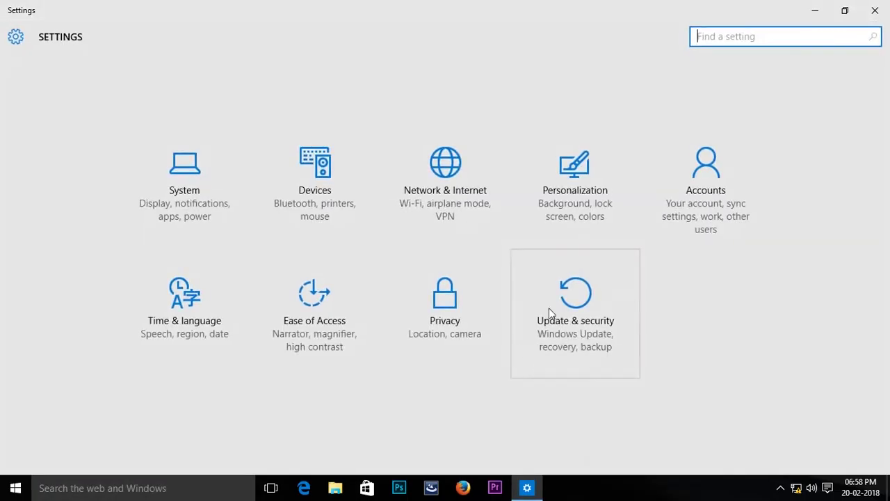
click(548, 312)
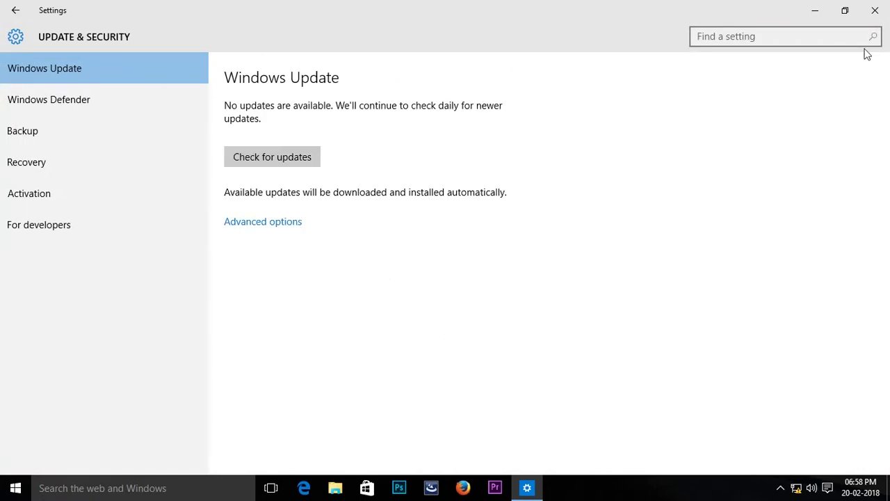
click(270, 223)
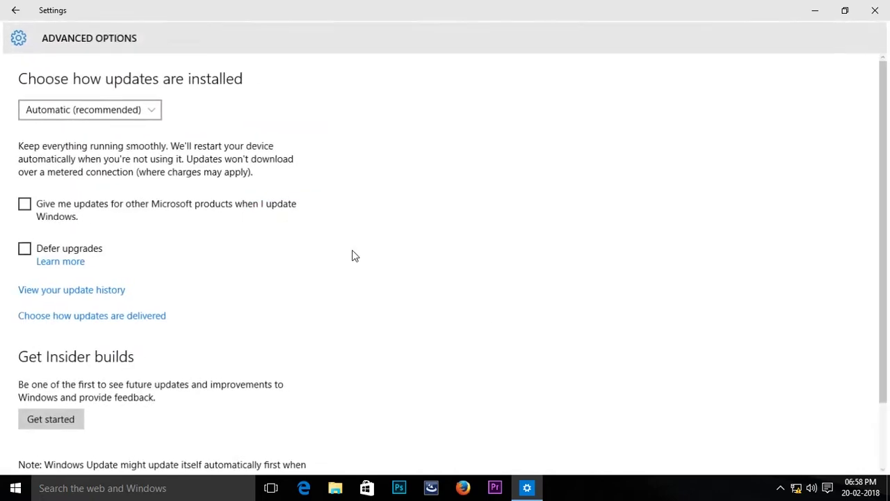
click(153, 112)
click(154, 114)
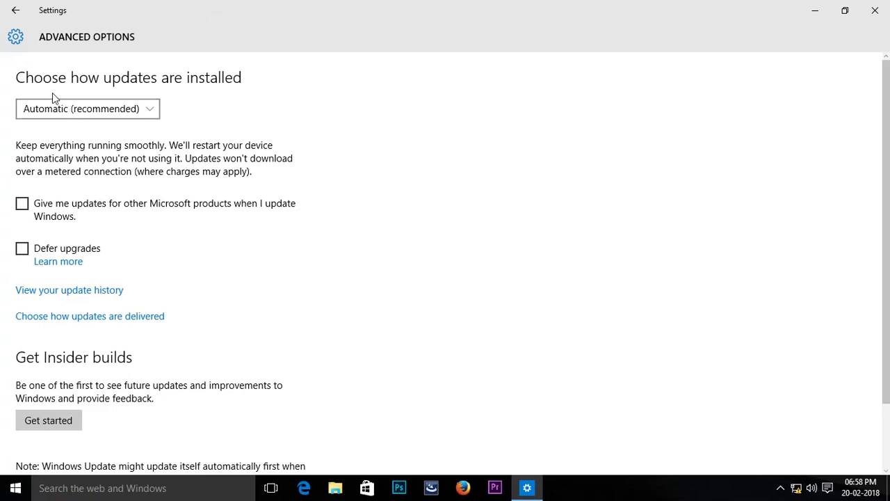
click(874, 10)
right_click(564, 129)
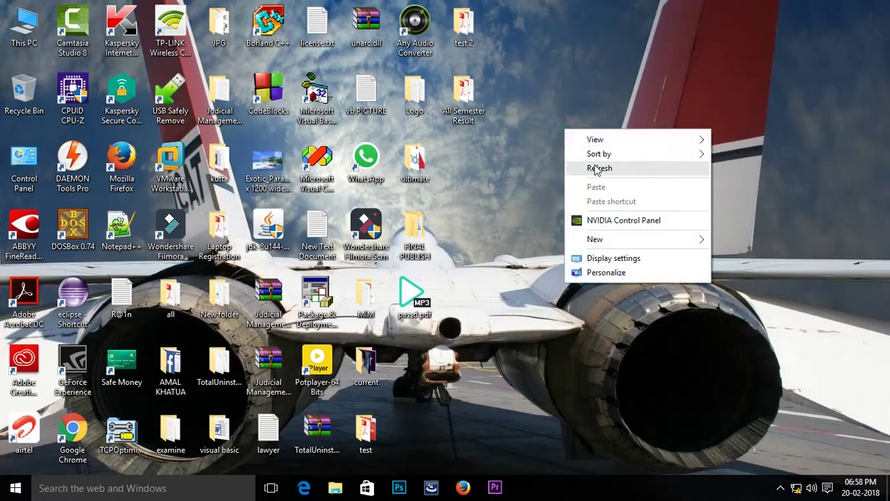
click(596, 171)
right_click(547, 136)
click(581, 172)
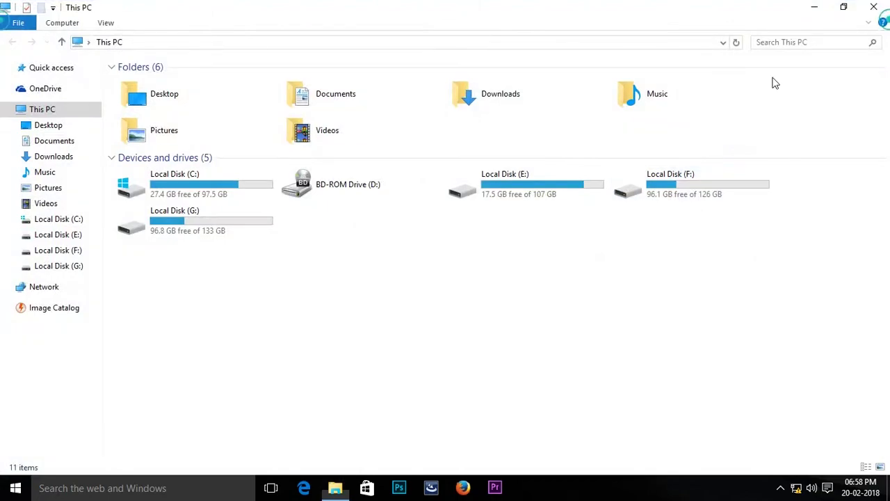
click(878, 6)
right_click(639, 154)
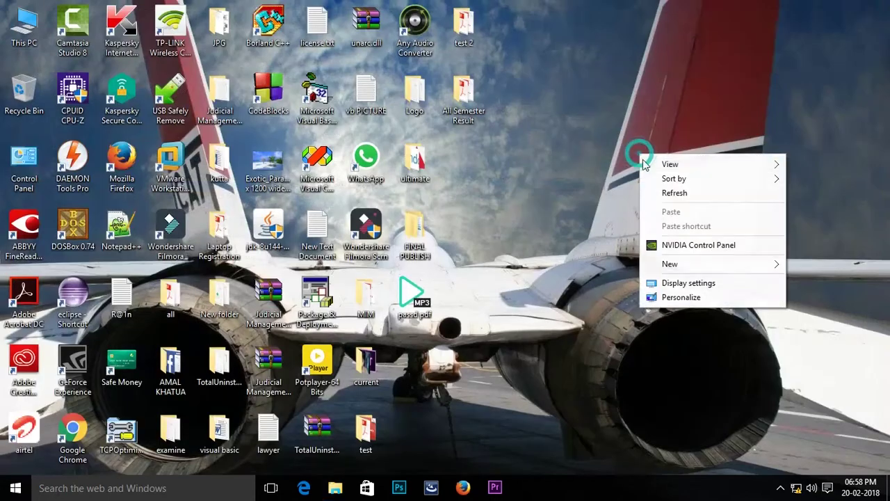
click(668, 193)
Reopen Computer Management for This PC and display the Services list under Services and Applications
right_click(15, 20)
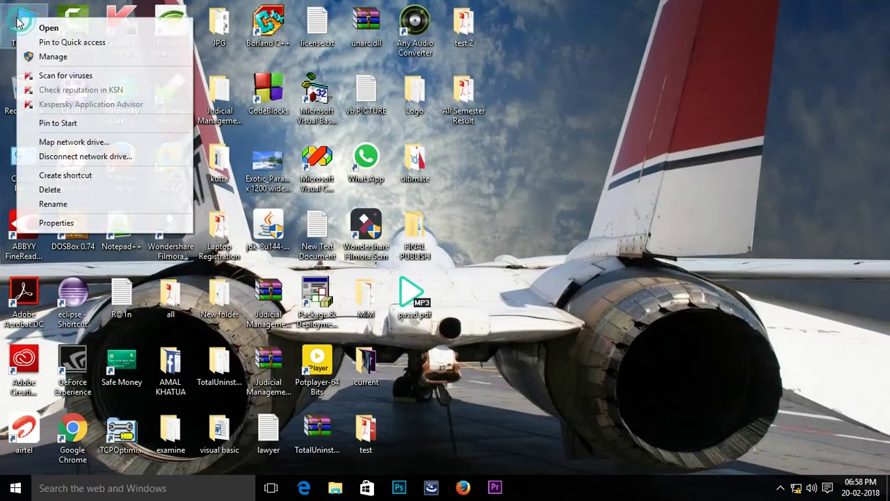
click(42, 57)
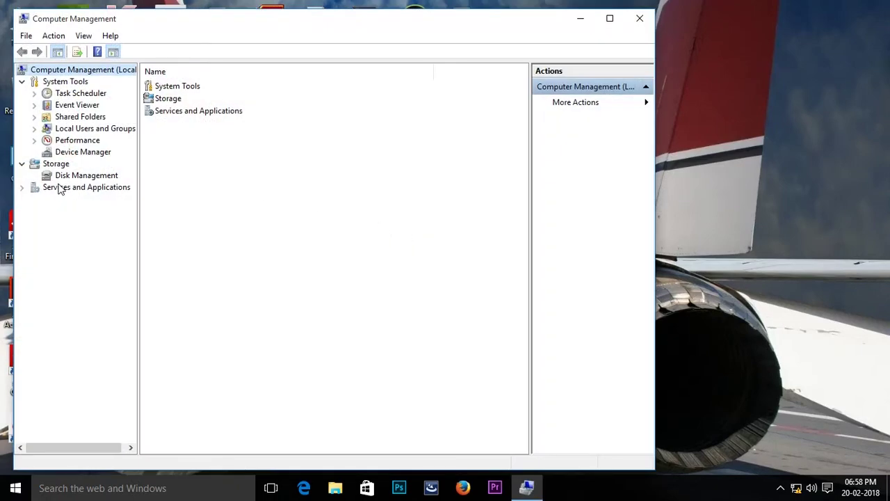
double_click(59, 188)
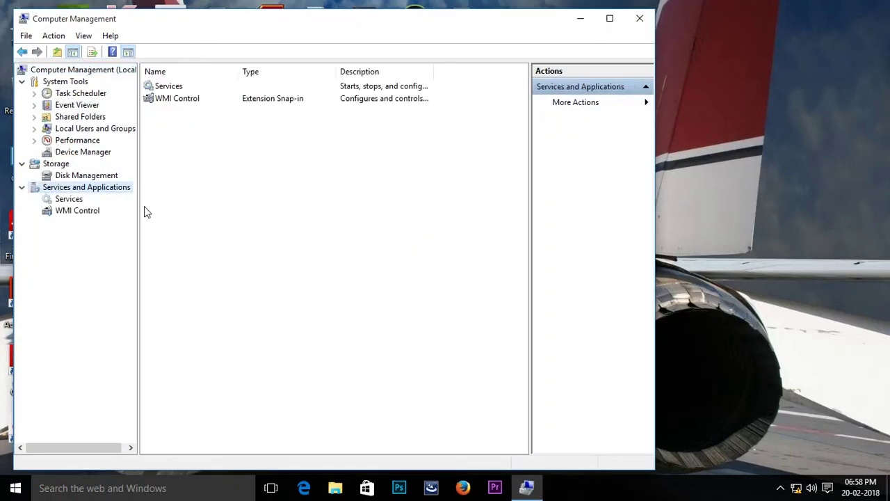
click(69, 200)
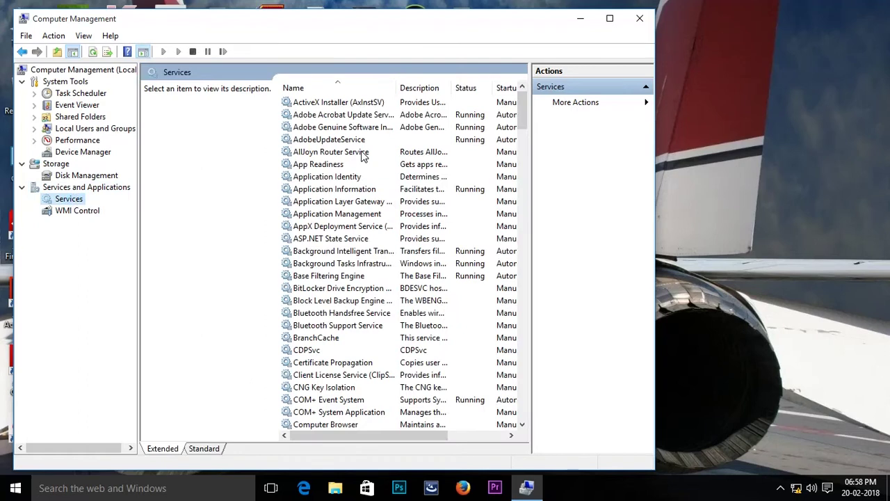
Locate the Windows Update service in the services list again and open its properties
click(351, 153)
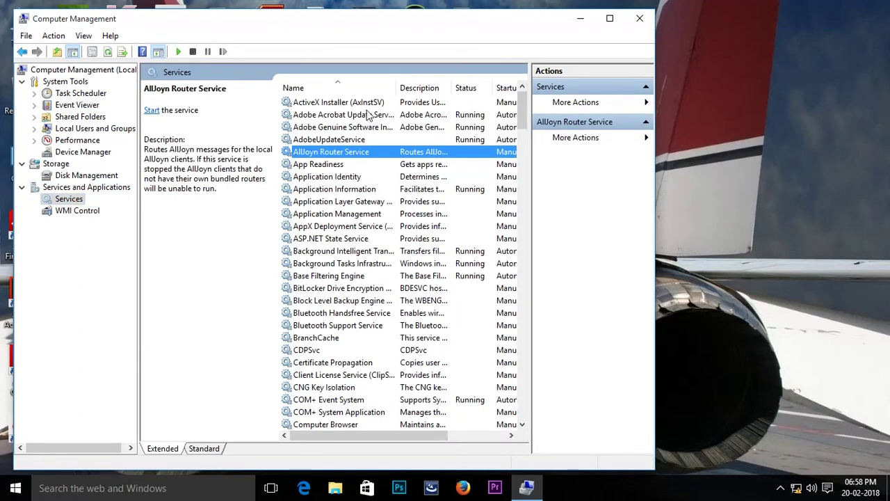
key(w)
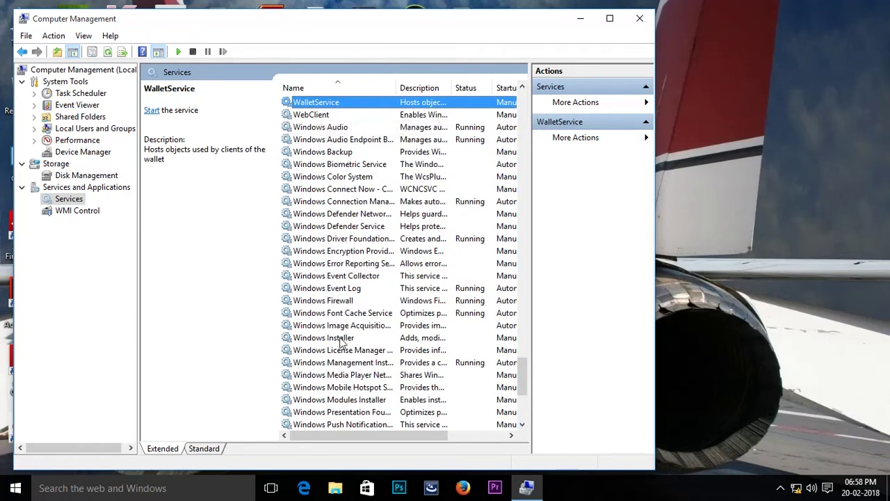
scroll(342, 344, down, 2)
scroll(333, 270, up, 1)
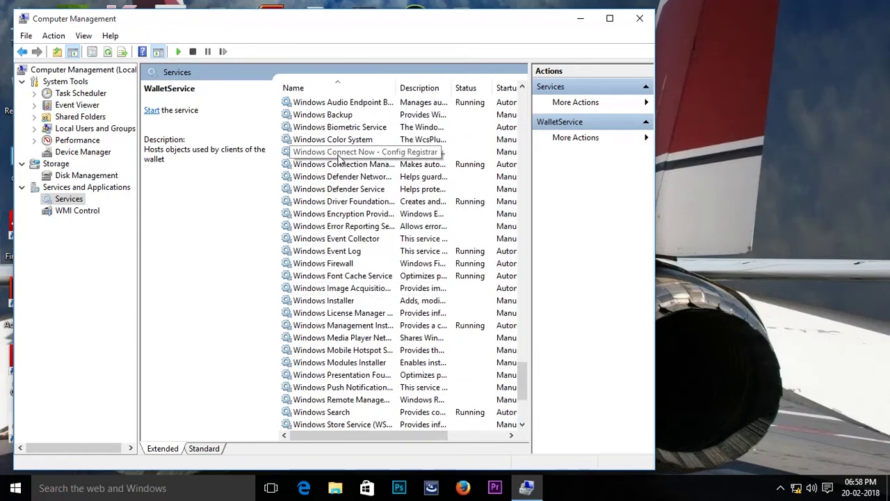
scroll(332, 270, down, 1)
scroll(334, 270, down, 2)
double_click(333, 338)
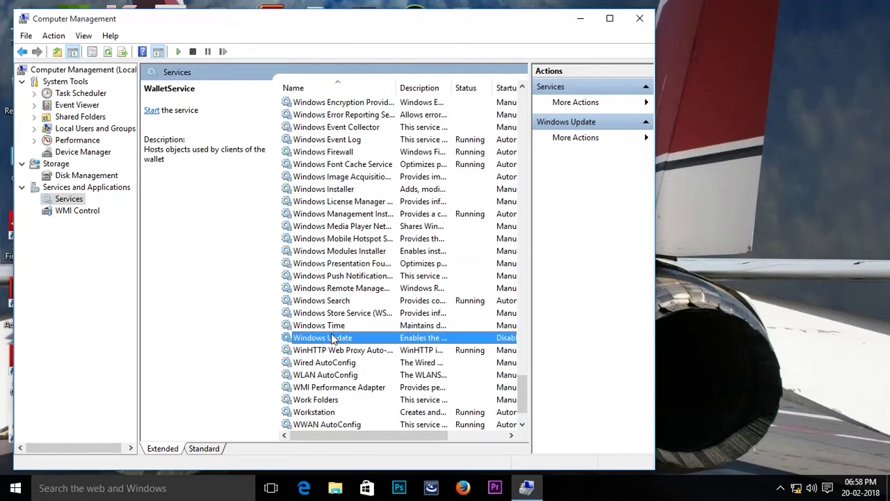
Check the startup type options of the Windows Update service, and close its properties and Computer Management without changes
click(420, 232)
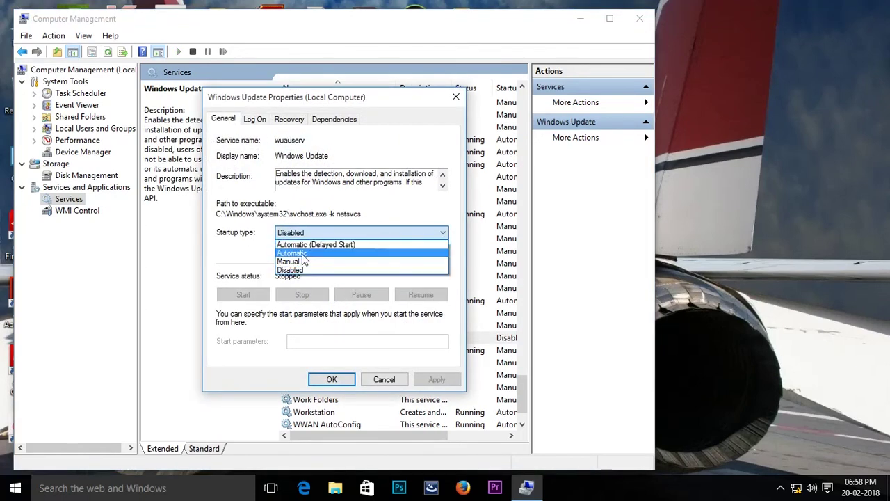
click(314, 285)
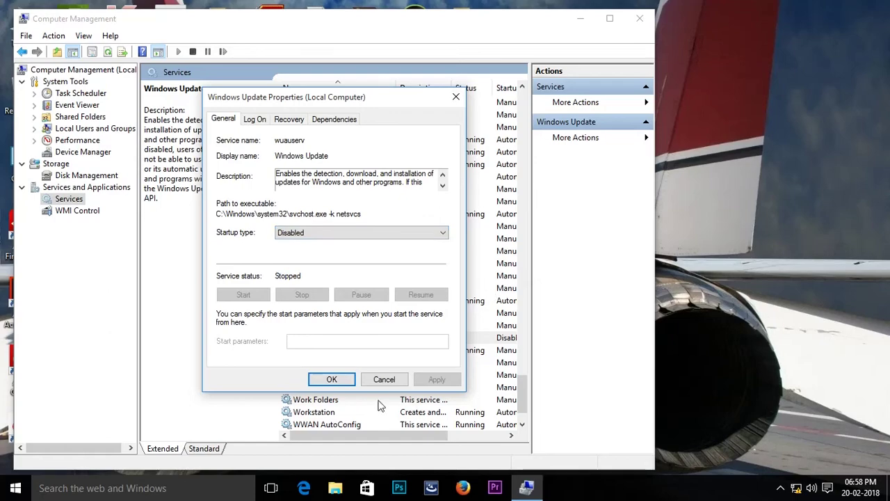
click(457, 97)
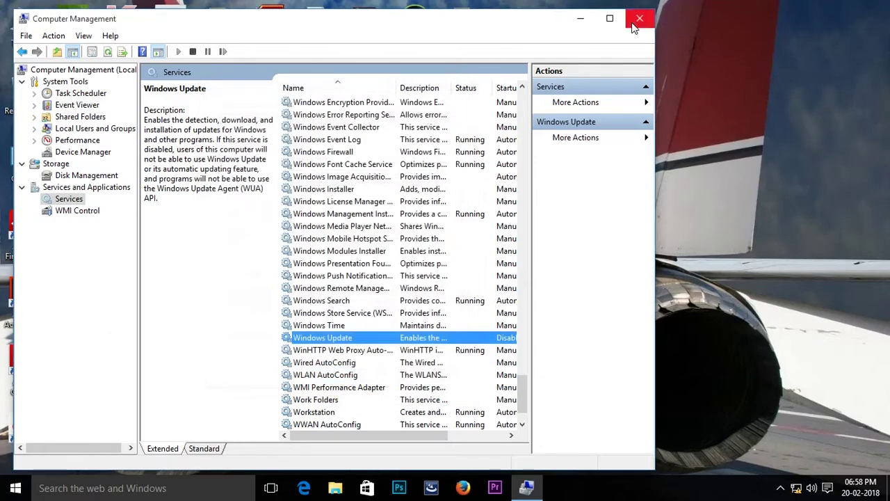
click(639, 18)
right_click(475, 123)
click(554, 163)
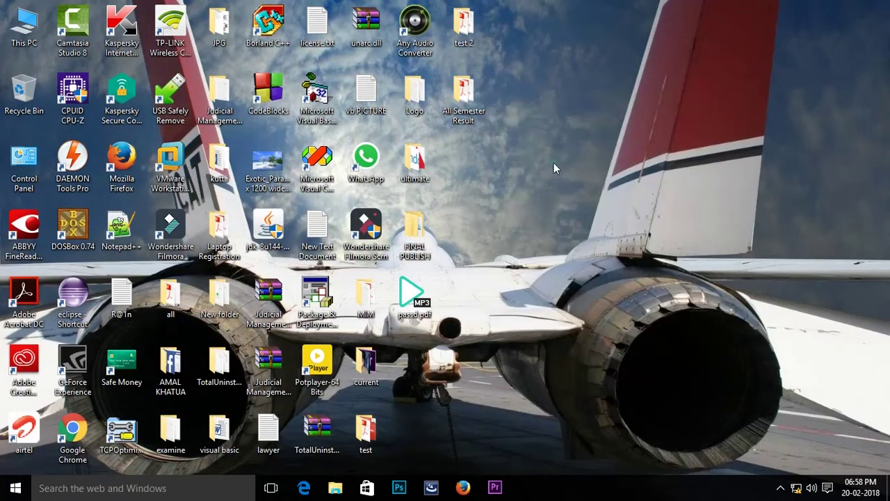
right_click(554, 162)
click(571, 199)
right_click(569, 156)
click(600, 202)
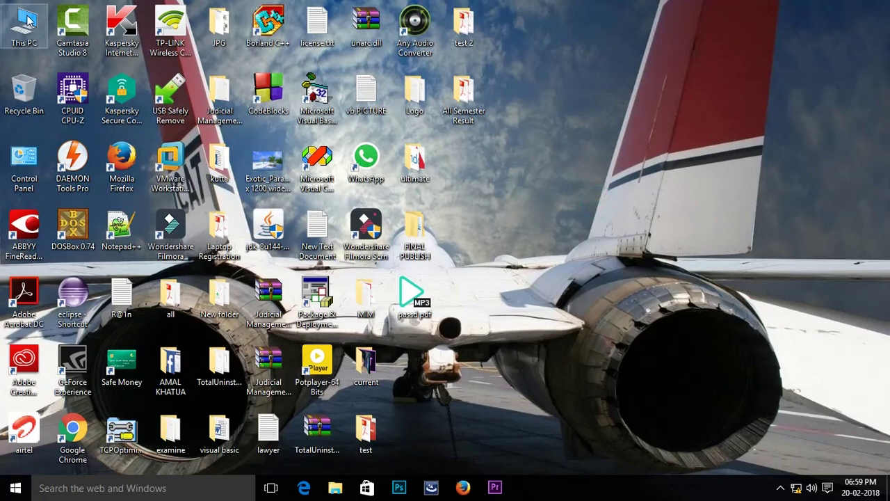
double_click(5, 14)
double_click(4, 6)
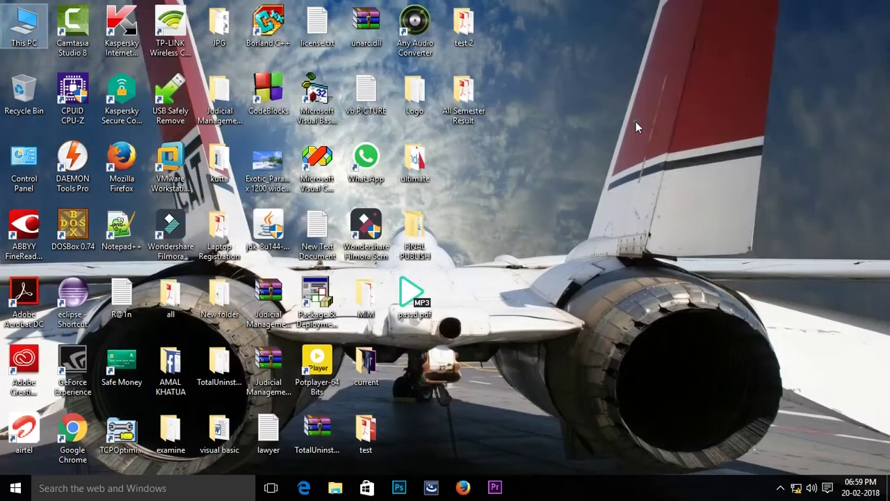
right_click(636, 121)
click(668, 159)
right_click(577, 117)
click(612, 156)
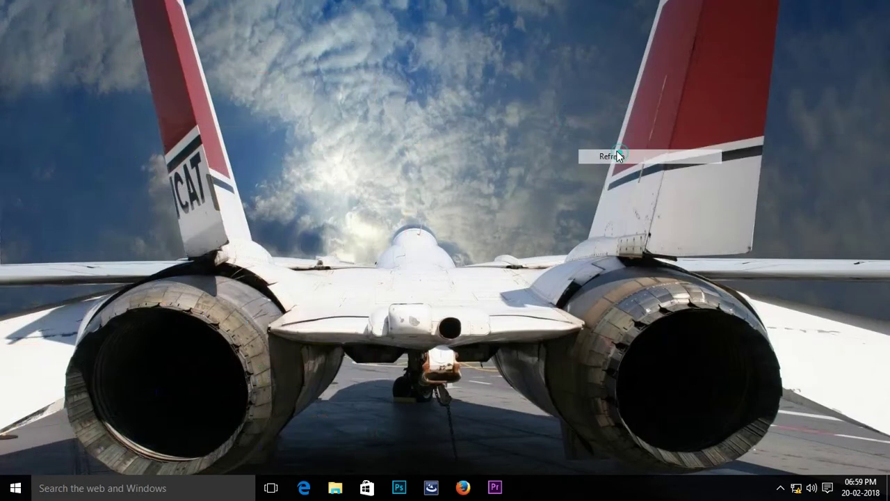
right_click(616, 152)
click(641, 192)
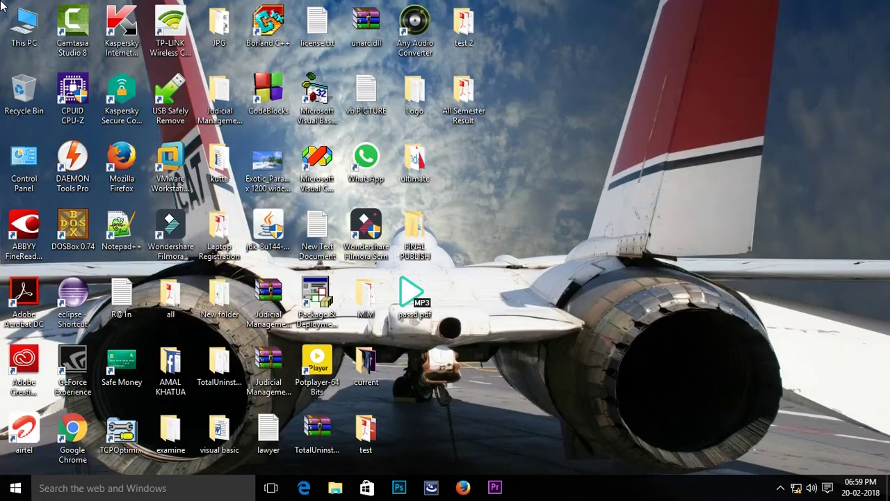
double_click(29, 24)
click(874, 7)
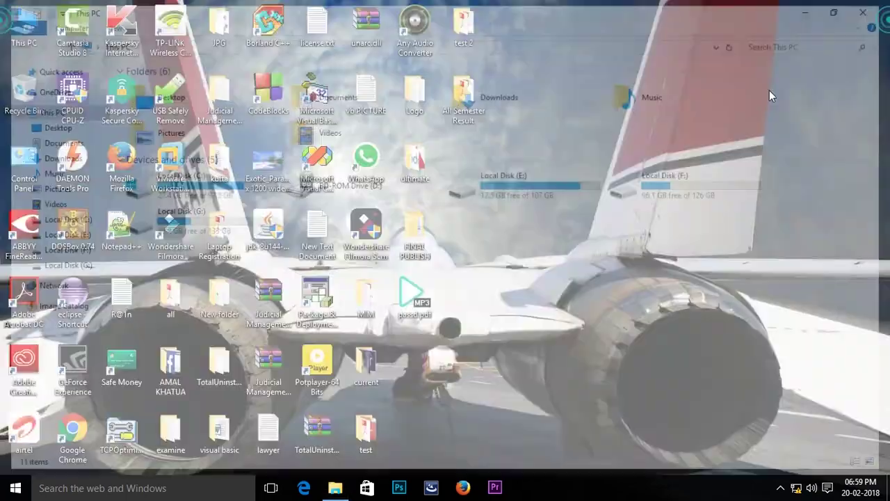
right_click(672, 102)
click(701, 142)
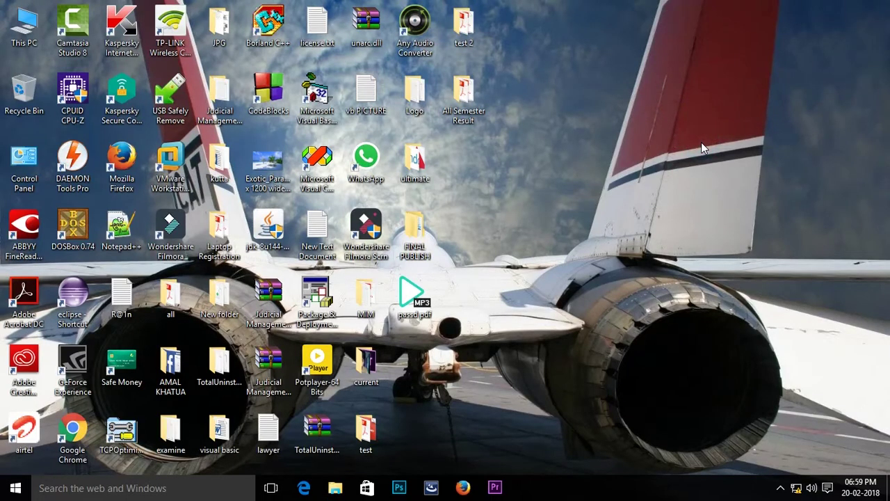
right_click(608, 134)
click(633, 172)
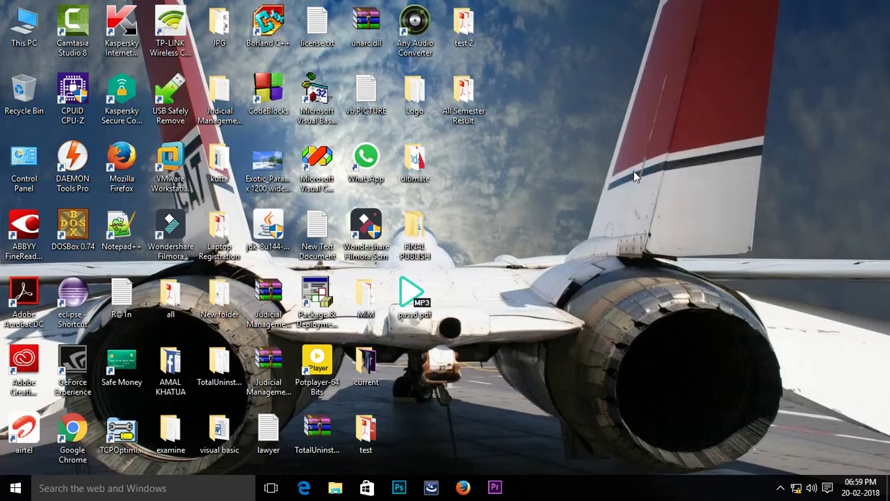